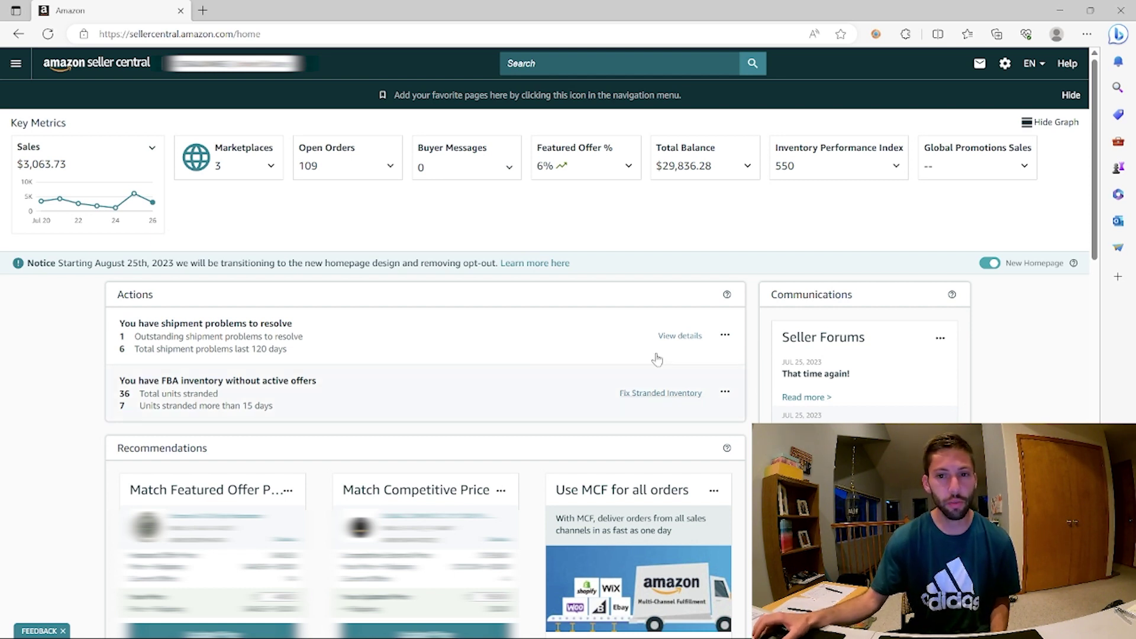
Go to Performance > Account Health and open the single Product Authenticity Customer Complaint under Policy Compliance.
left_click(16, 64)
mouse_move(83, 374)
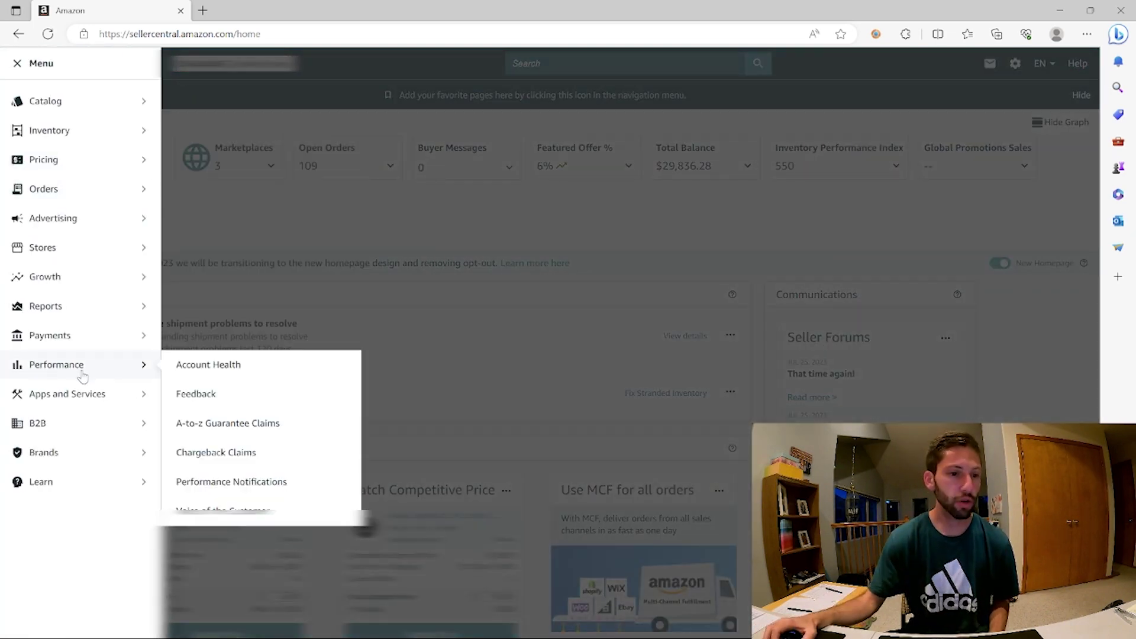
left_click(176, 372)
scroll(169, 376, "down", 5)
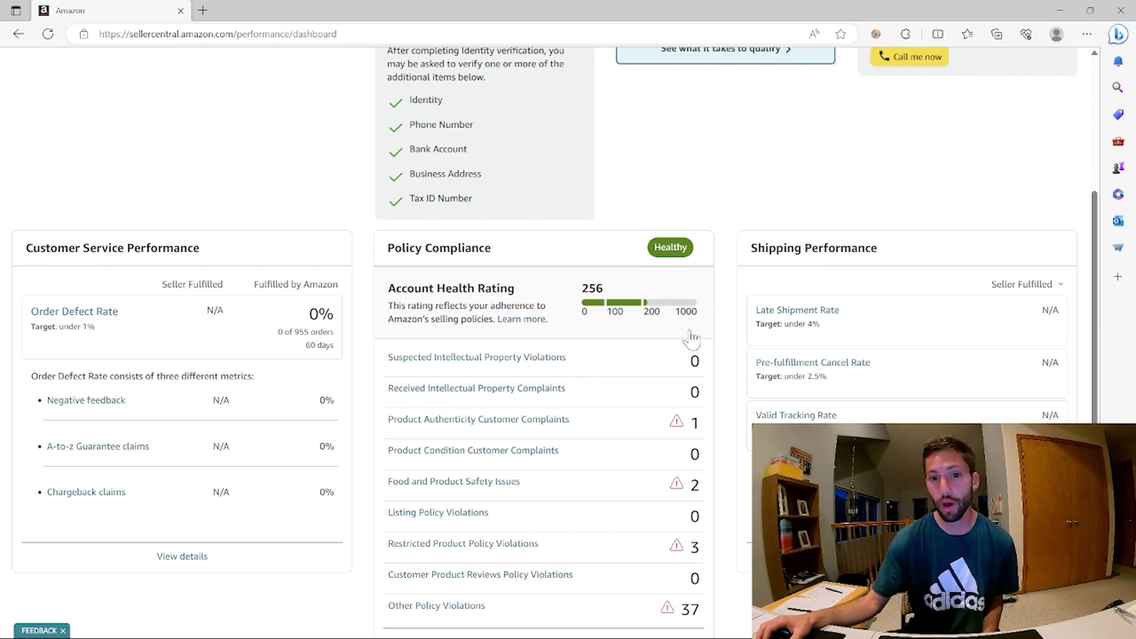
scroll(691, 338, "down", 1)
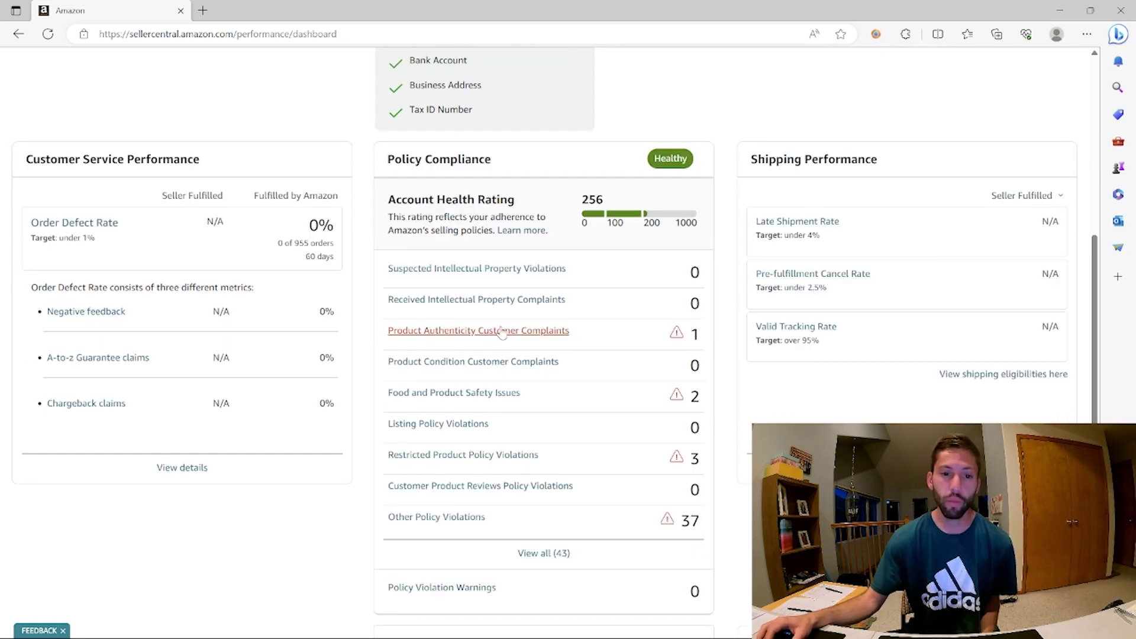
left_click(395, 332)
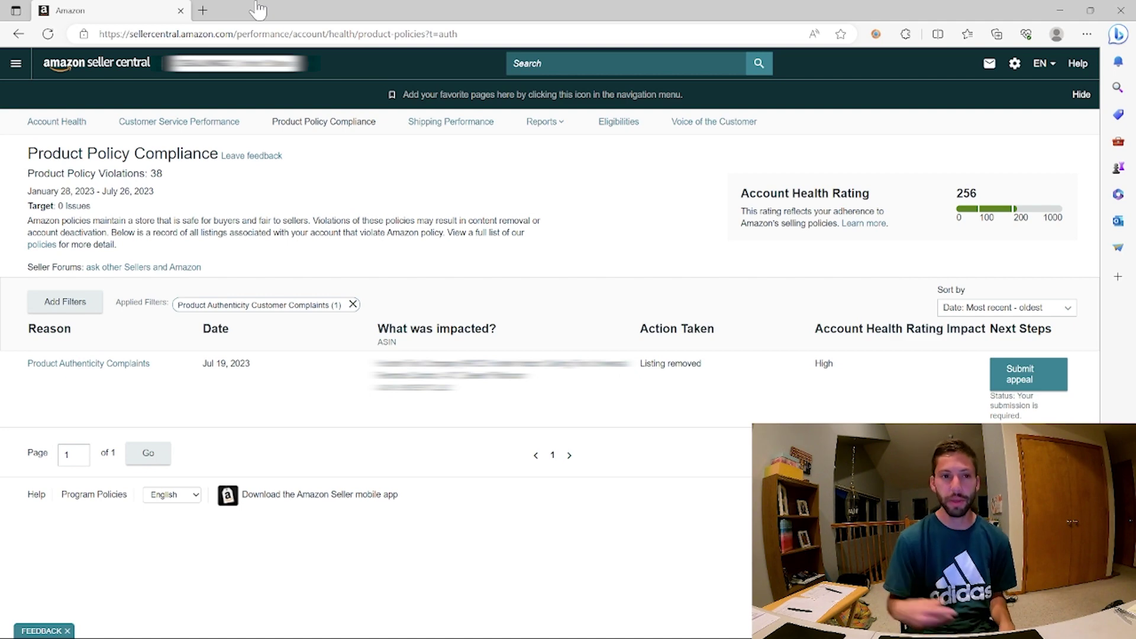
Open new browser tabs and load the InventoryLab website.
left_click(202, 10)
left_click(133, 10)
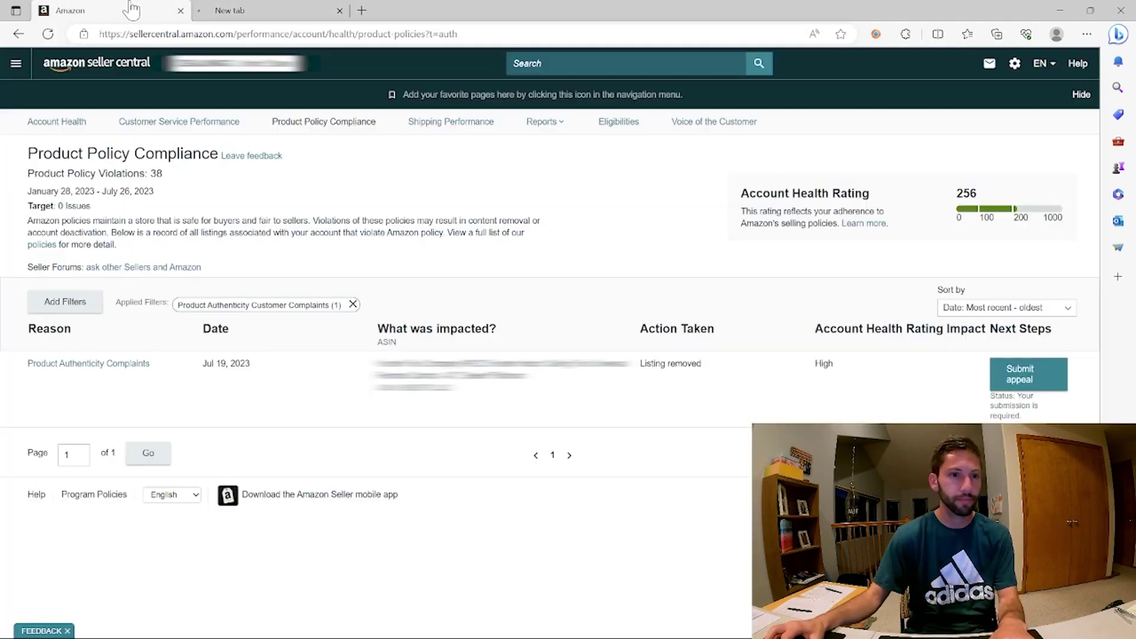
left_click(361, 10)
type("i")
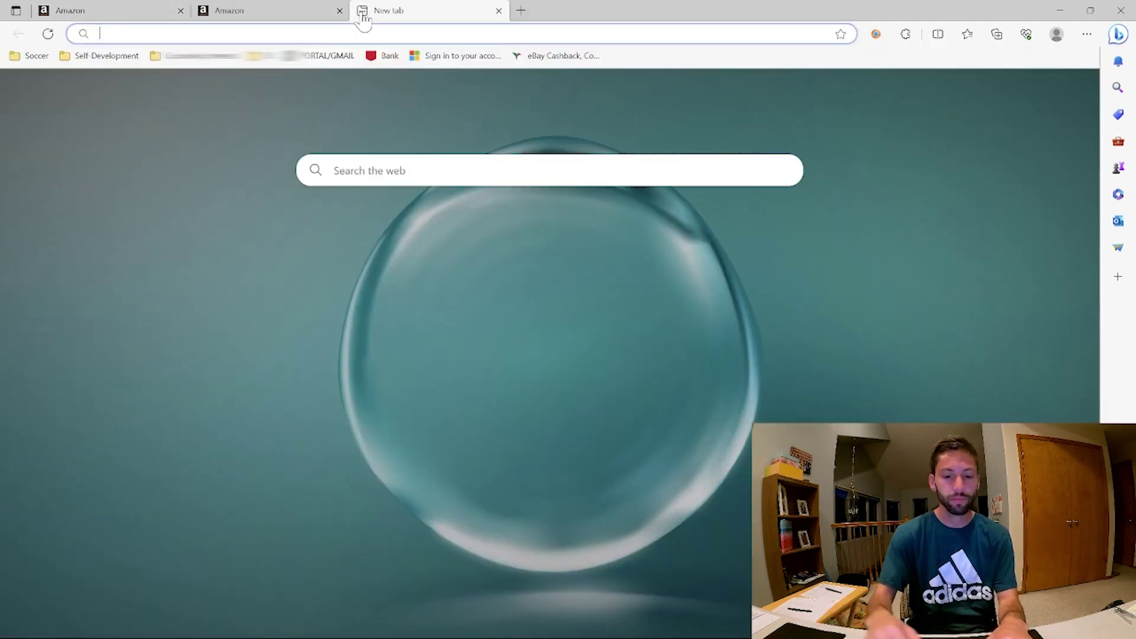
type("nventorylab.com")
key("Return")
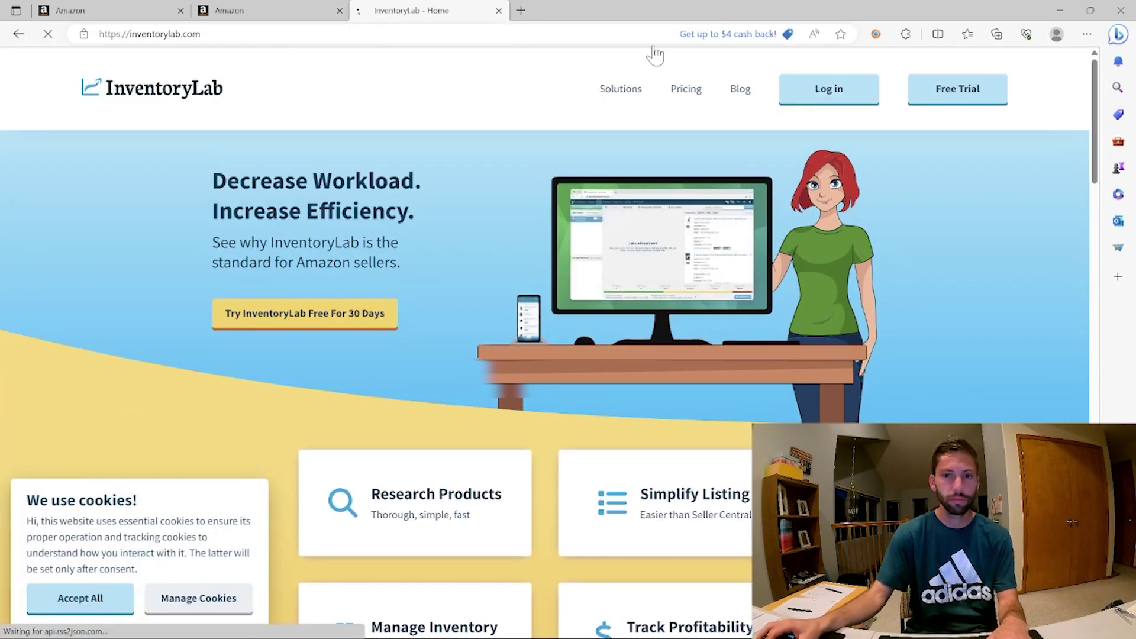
Open Manage Inventory in the second Seller Central tab and InventoryLab's FBA Inventory page.
left_click(266, 9)
left_click(20, 72)
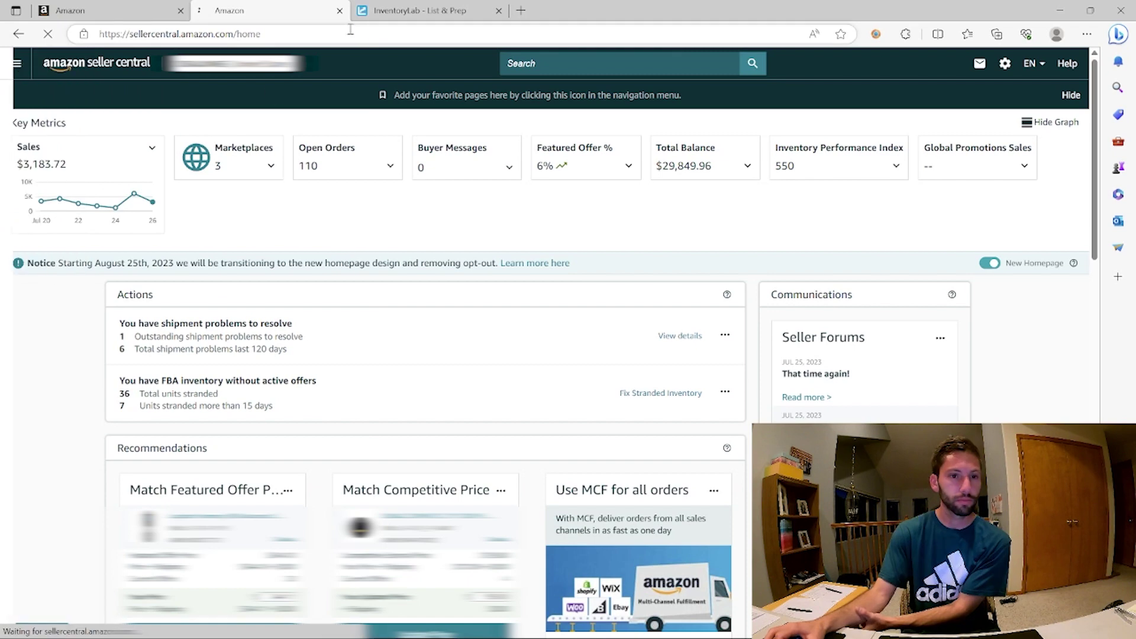
left_click(370, 10)
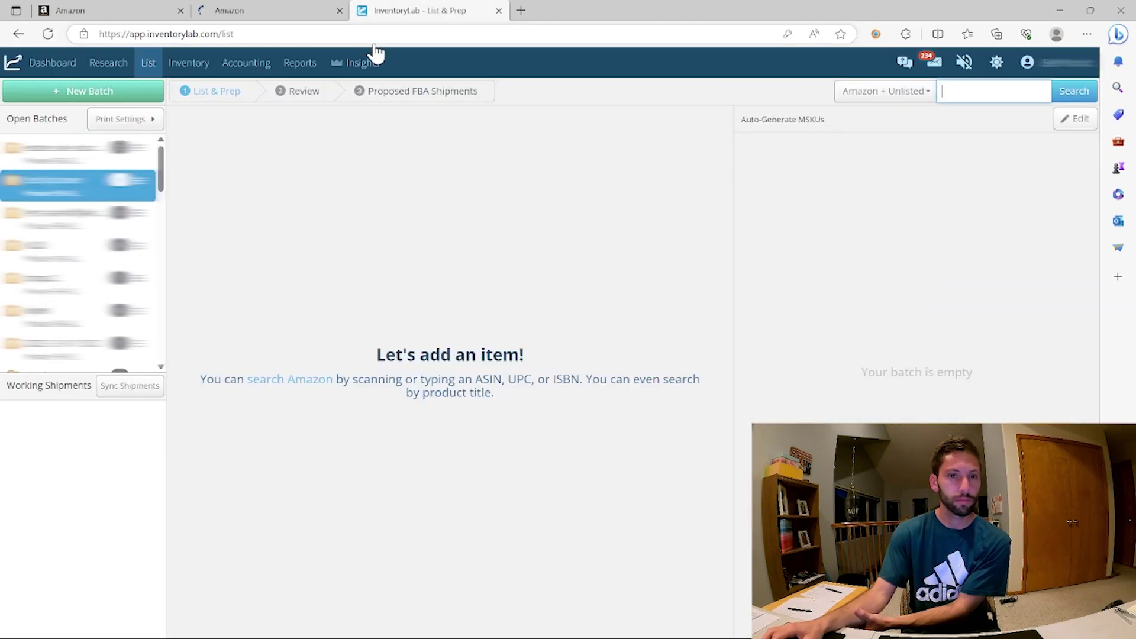
mouse_move(185, 66)
left_click(182, 122)
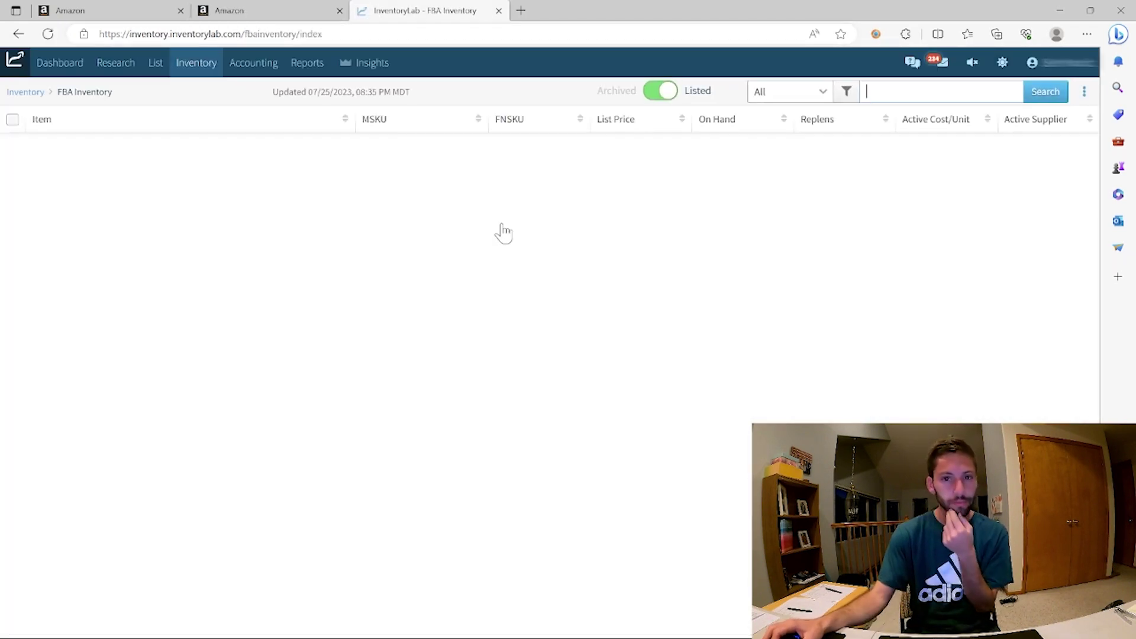
Search Manage Inventory for the flagged product's ASIN, bringing up its 14 inactive listings.
left_click(270, 11)
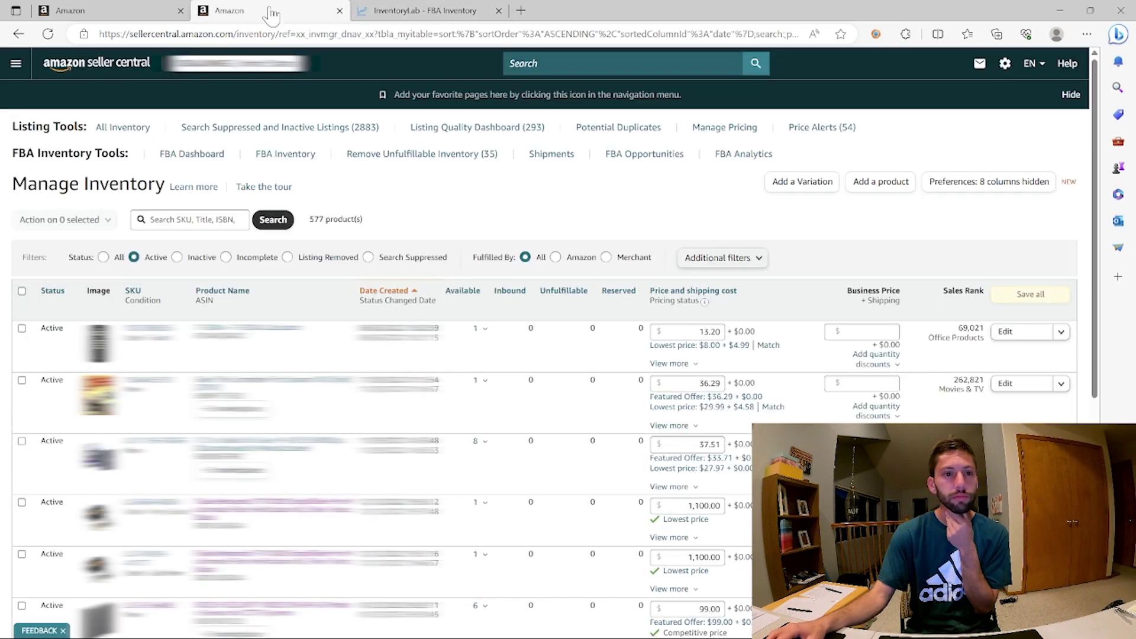
left_click(130, 9)
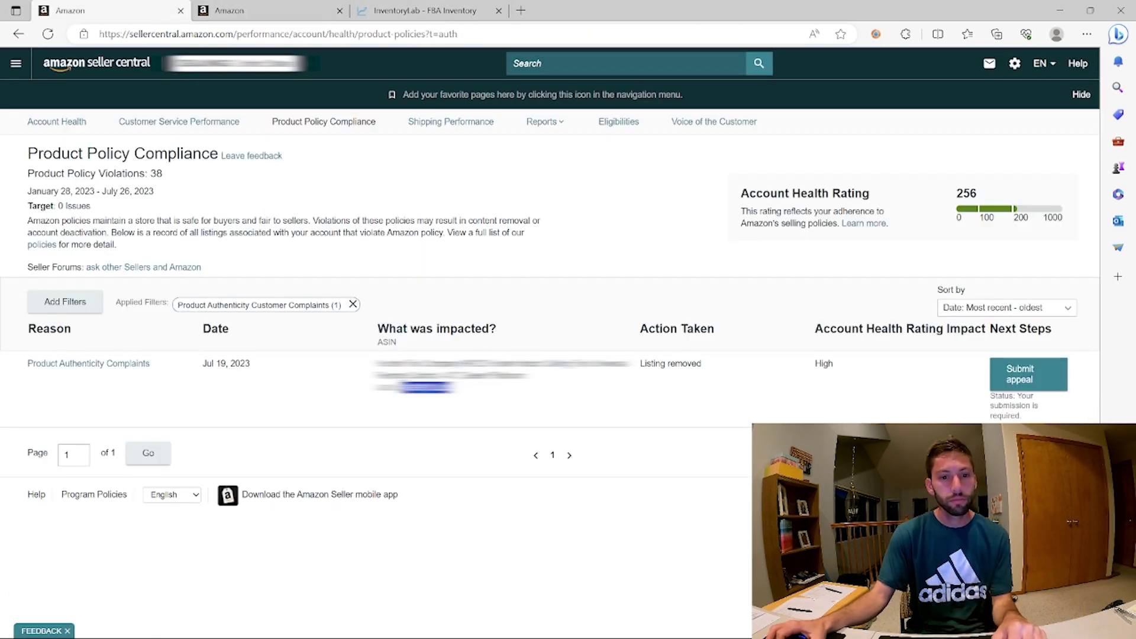
left_click(269, 11)
left_click(174, 223)
key("ctrl+v")
key("Return")
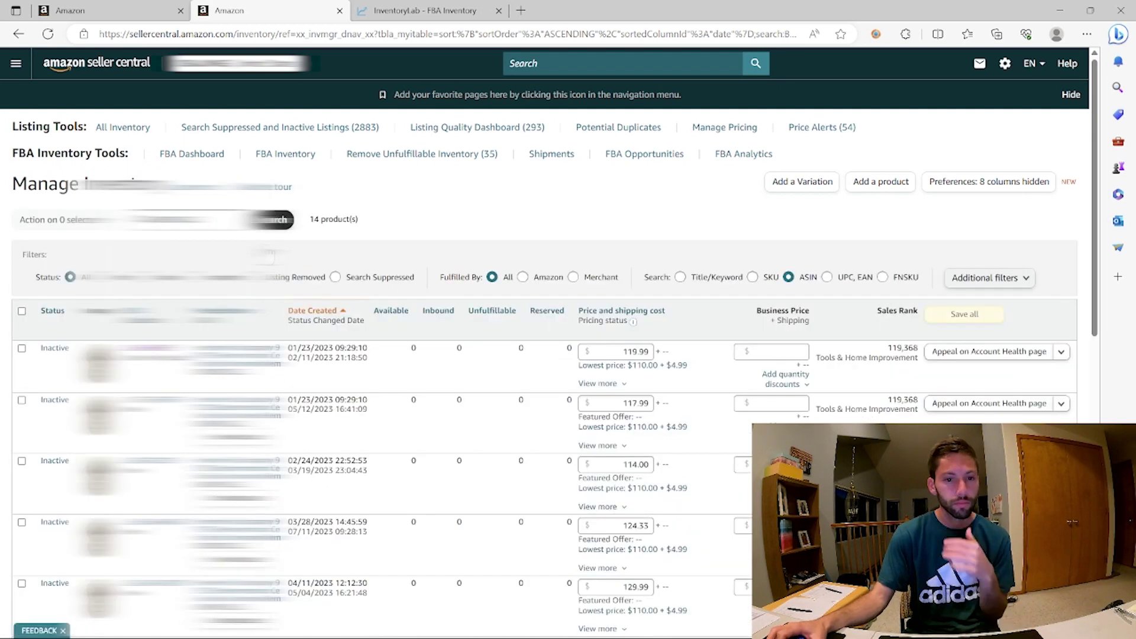
scroll(304, 283, "down", 5)
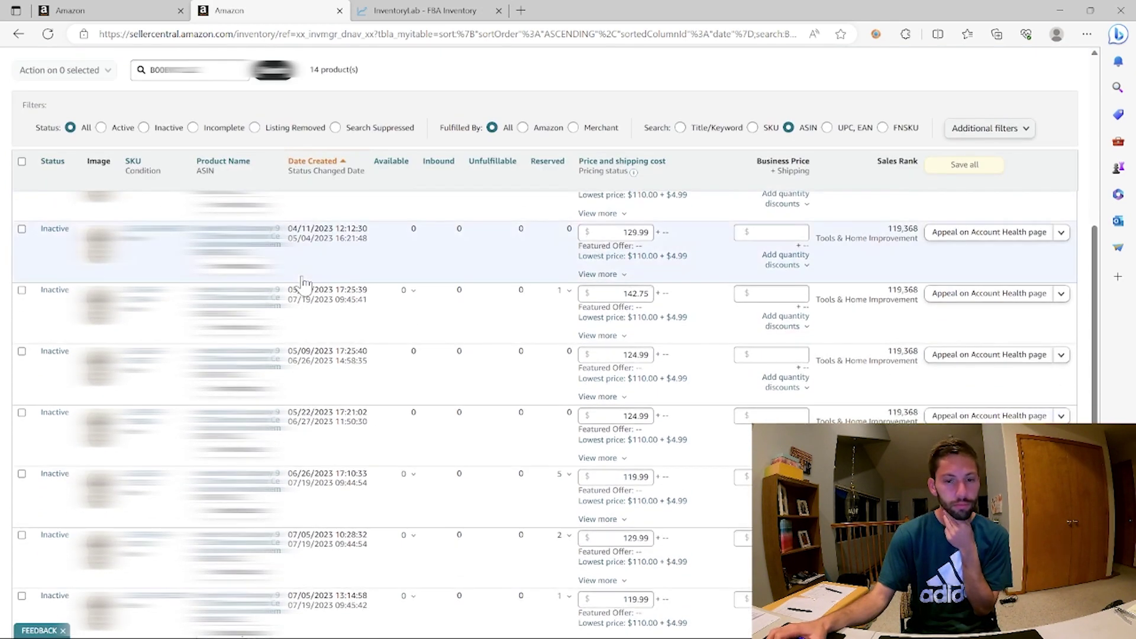
left_click(425, 10)
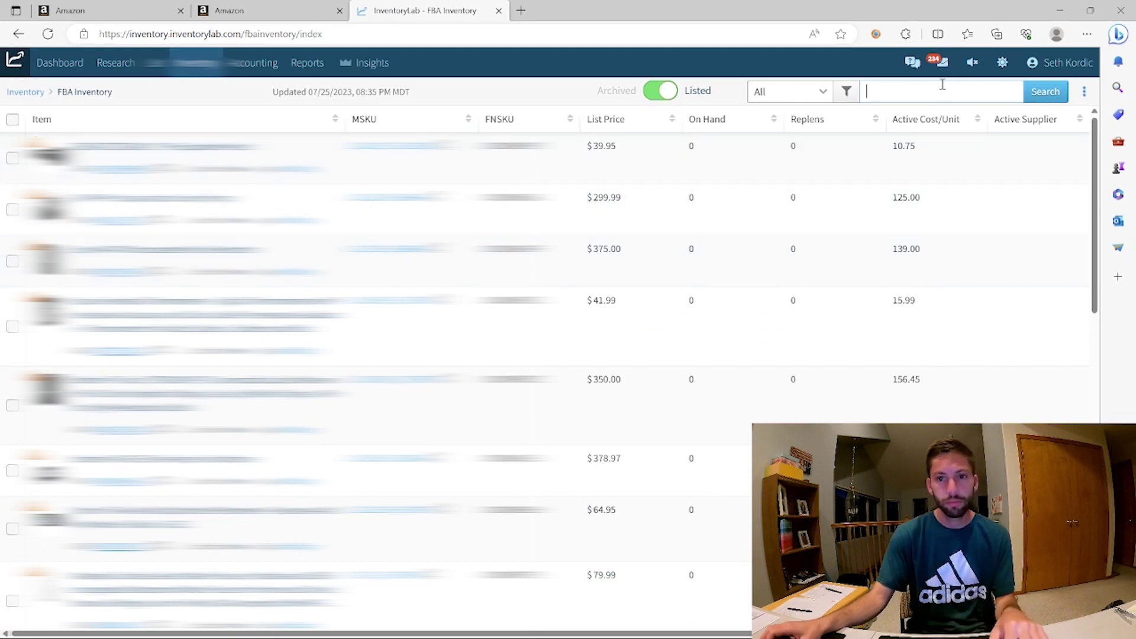
Search InventoryLab FBA inventory for the flagged ASIN and review offers priced $117.99–$142.75 and units on hand.
key("ctrl+v")
left_click(1045, 91)
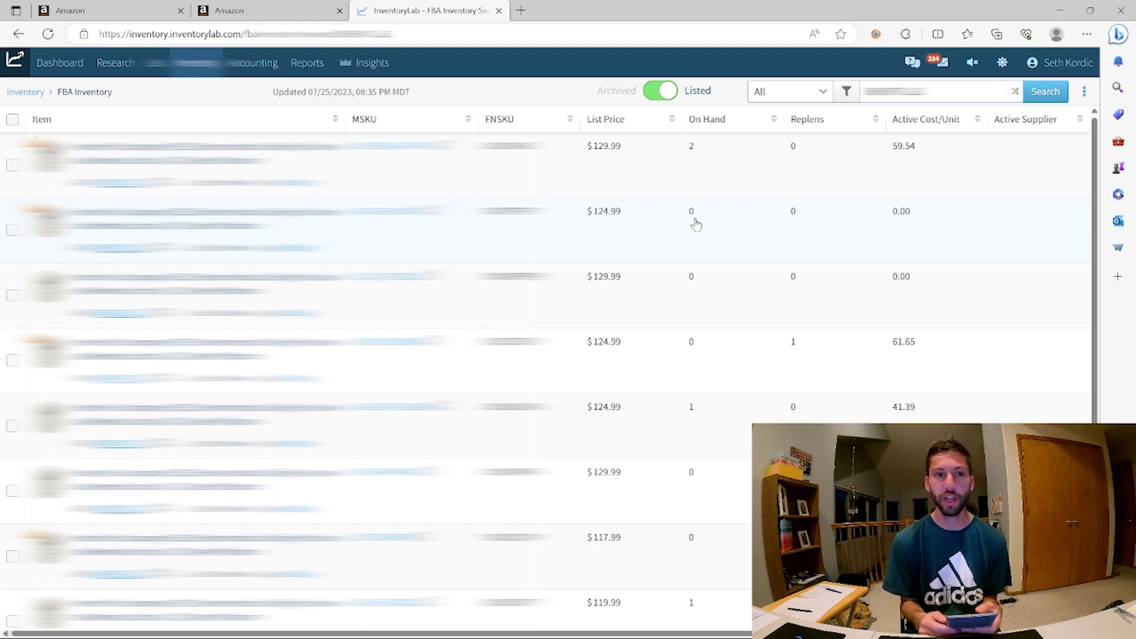
scroll(705, 425, "down", 4)
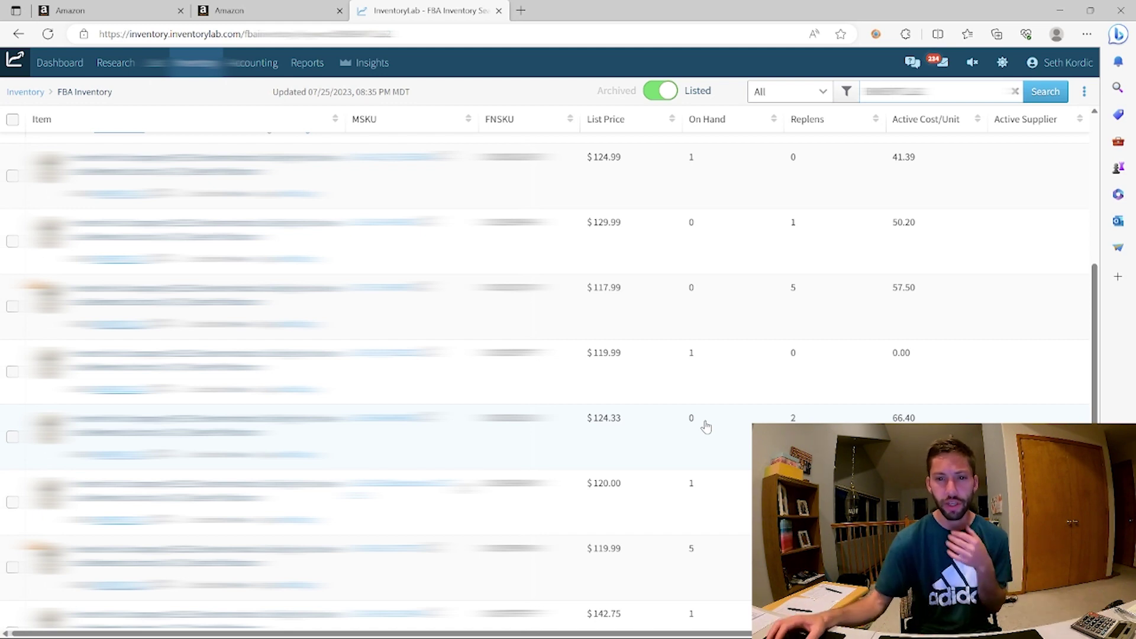
scroll(707, 415, "up", 4)
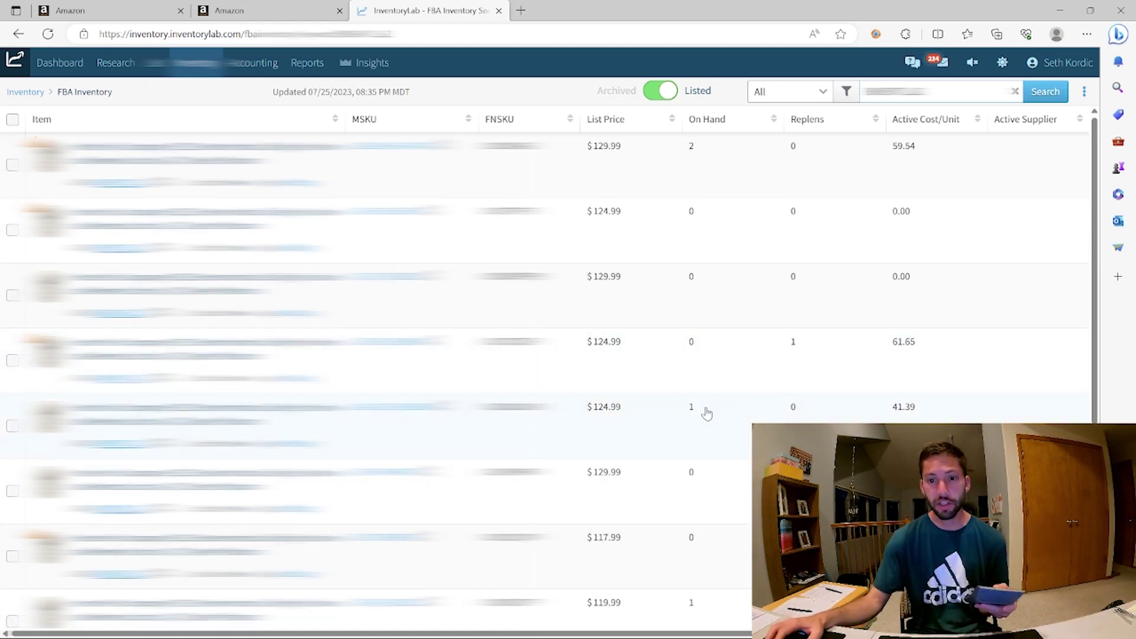
scroll(707, 414, "down", 5)
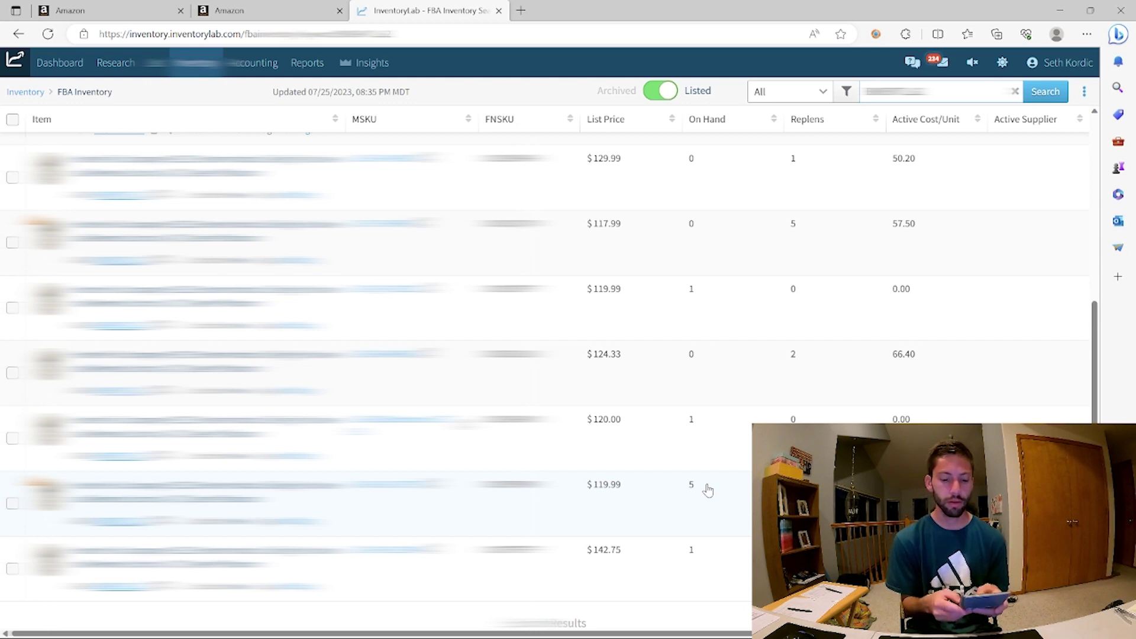
scroll(708, 490, "down", 1)
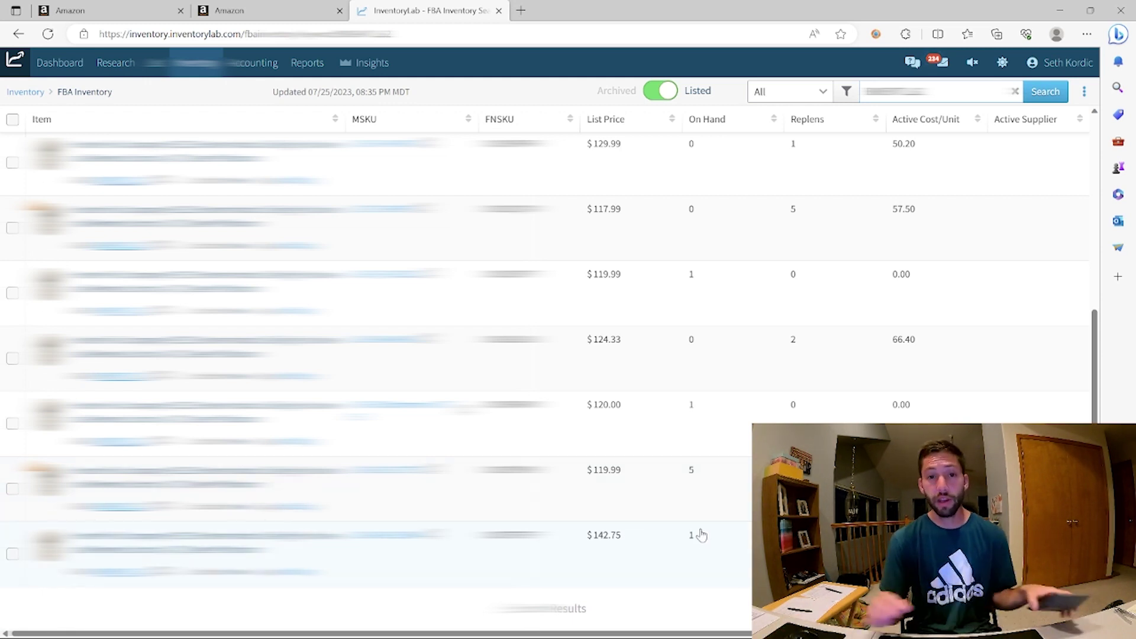
Look over the Seller Central inventory listings, then return to the Product Policy Compliance page.
left_click(306, 11)
scroll(582, 240, "up", 3)
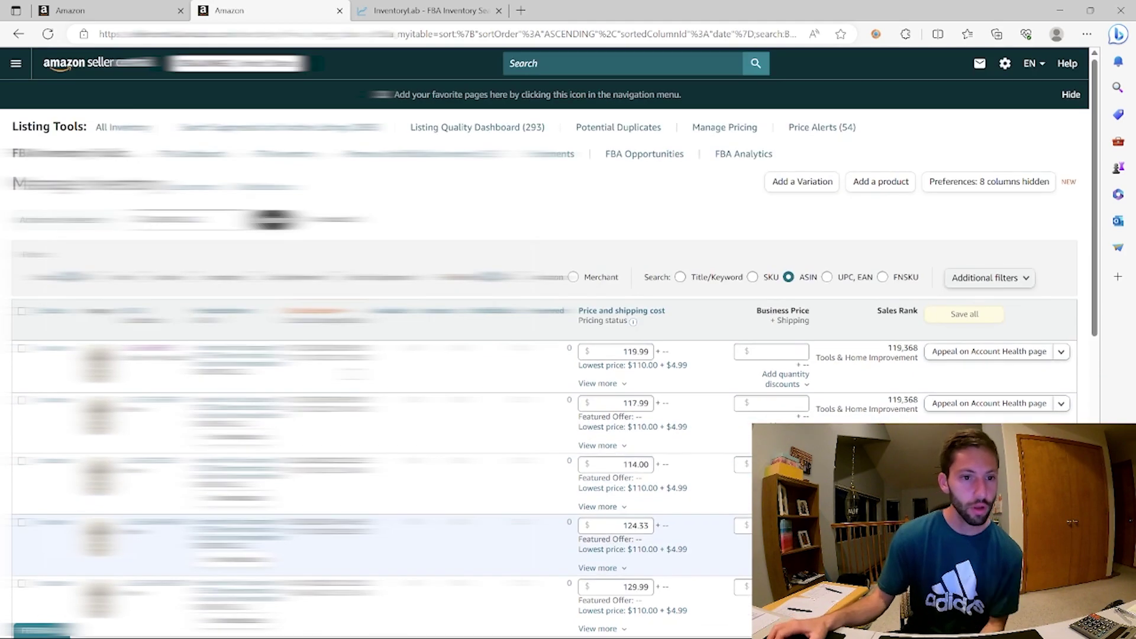
scroll(582, 239, "down", 1)
scroll(581, 240, "down", 5)
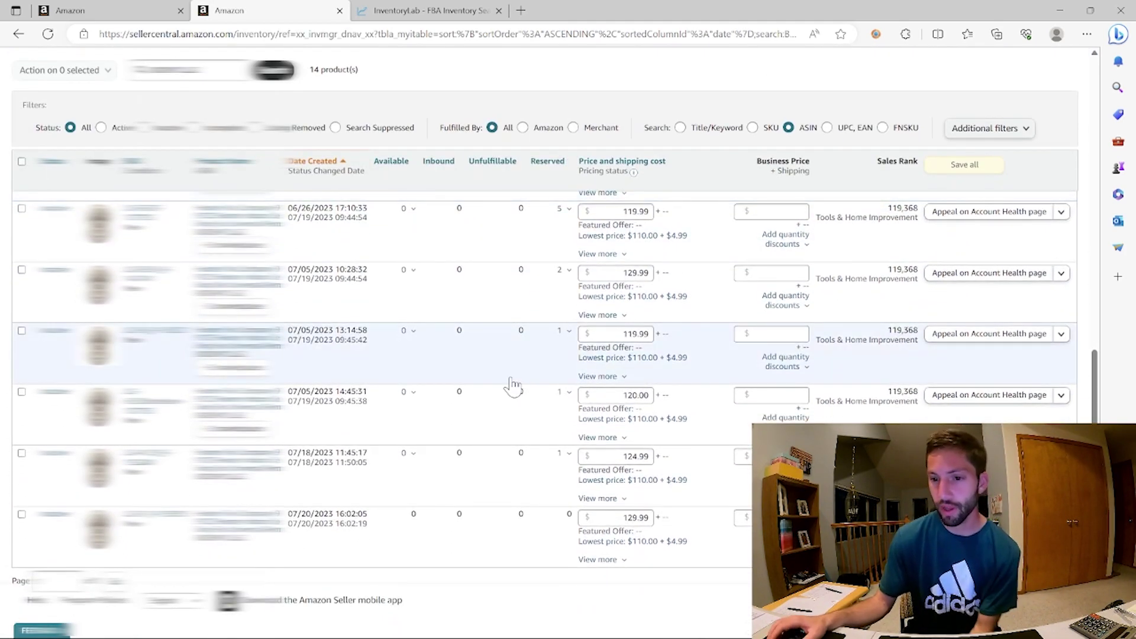
left_click(142, 11)
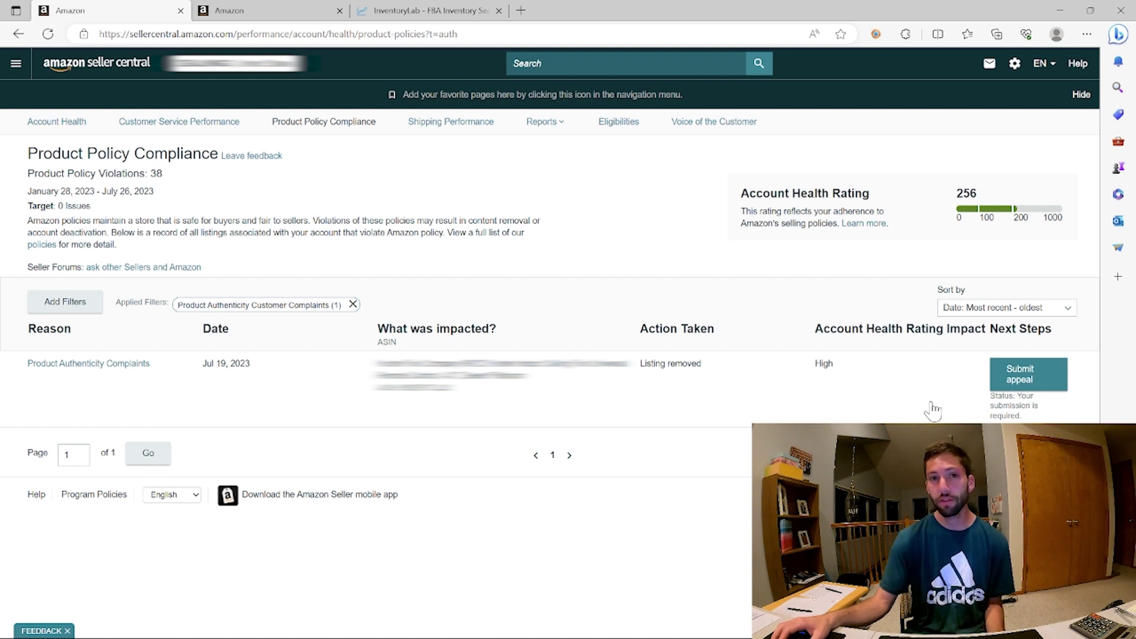
Start the appeal and select 'I understand the policy and acknowledge the violation'.
left_click(1002, 376)
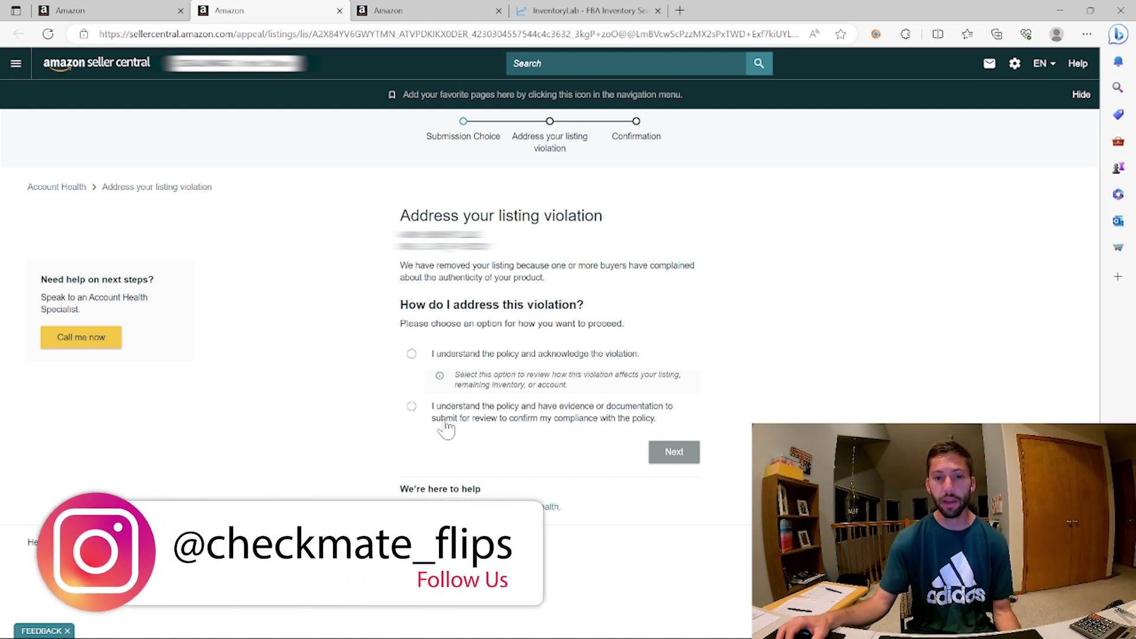
left_click(445, 356)
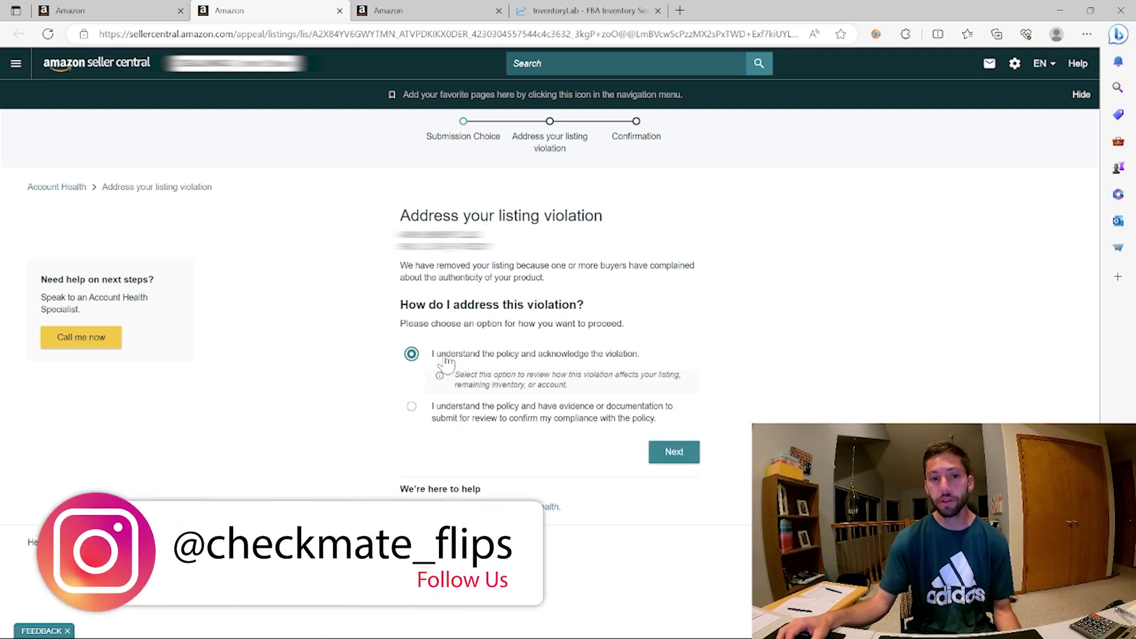
Advance to the statement acknowledging the Anti-Counterfeiting policy violation.
left_click(673, 453)
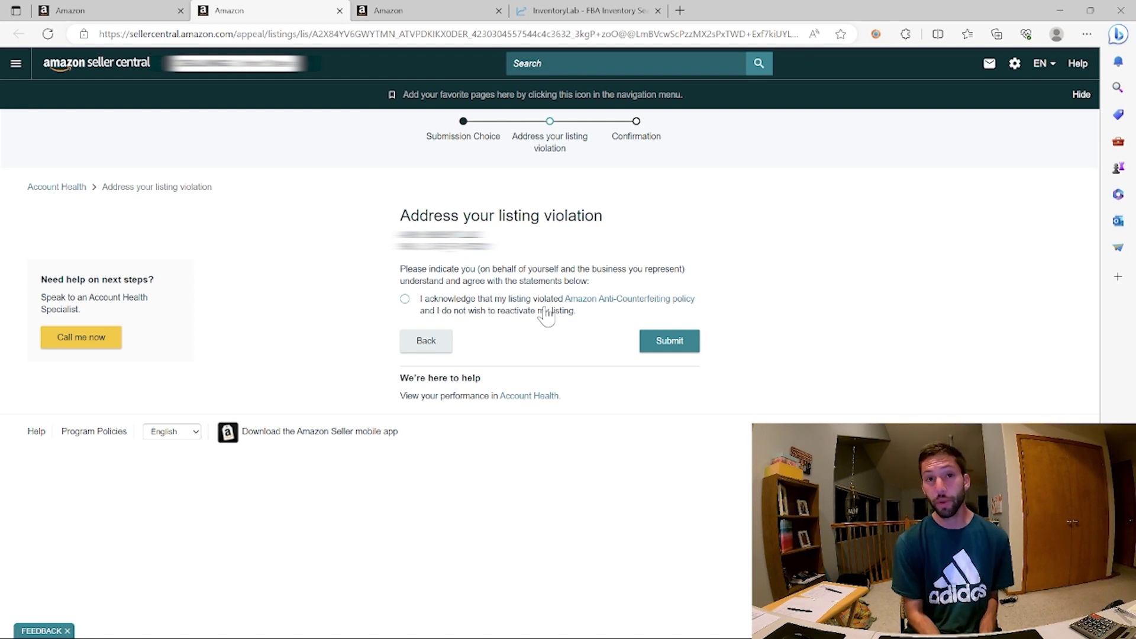
Acknowledge the Anti-Counterfeiting violation and agree to reviewing the notice, no documentation, compliance and prevention.
left_click(521, 308)
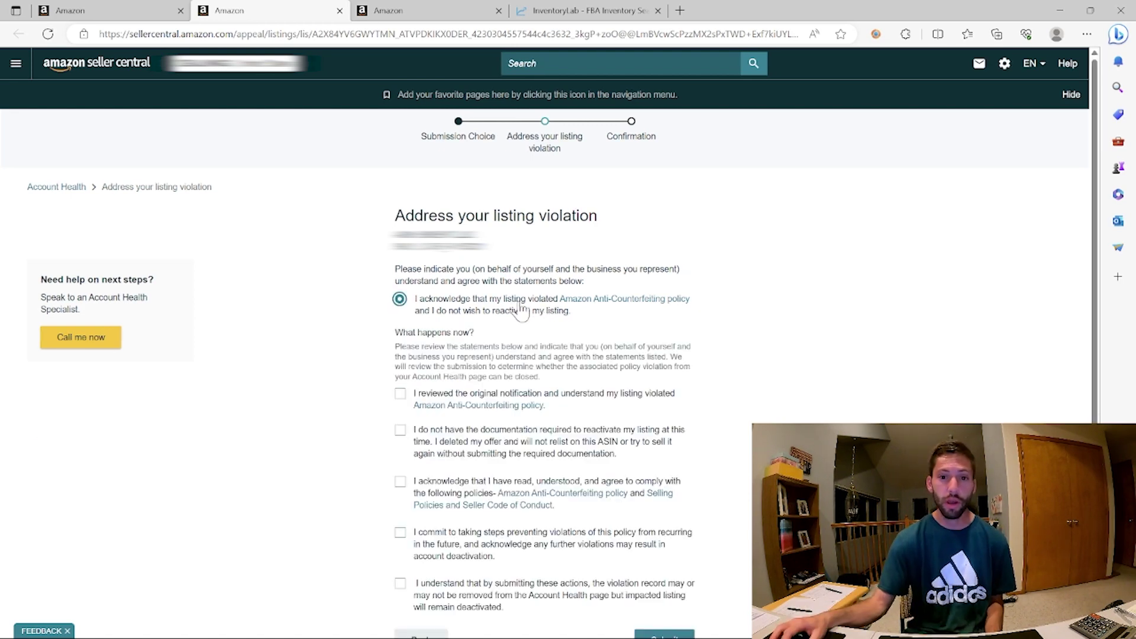
scroll(751, 379, "down", 3)
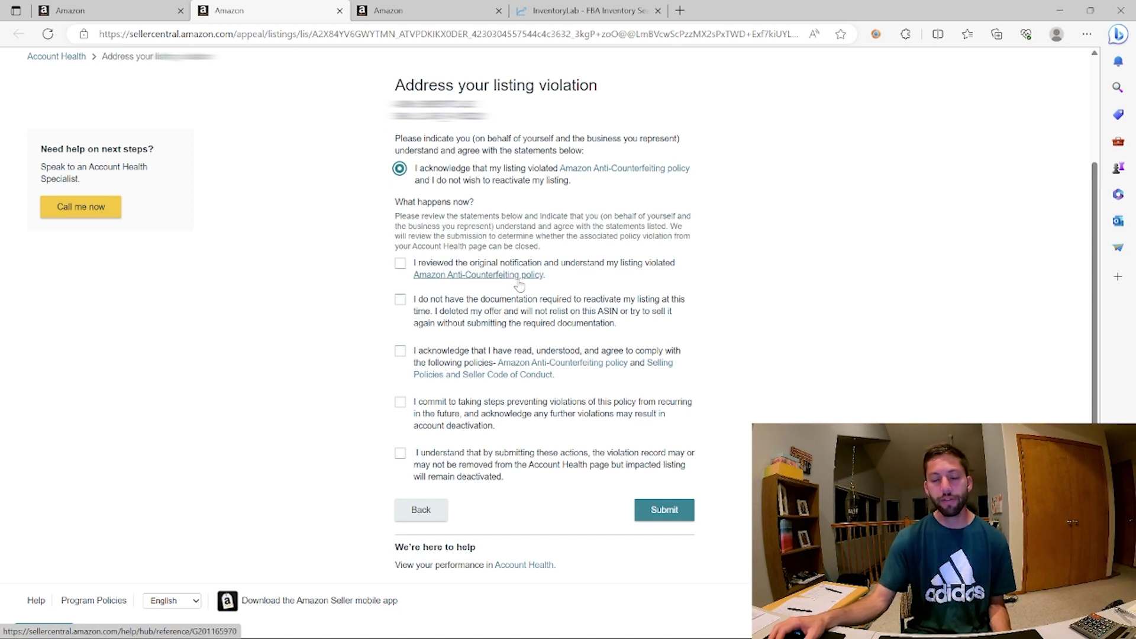
left_click(508, 282)
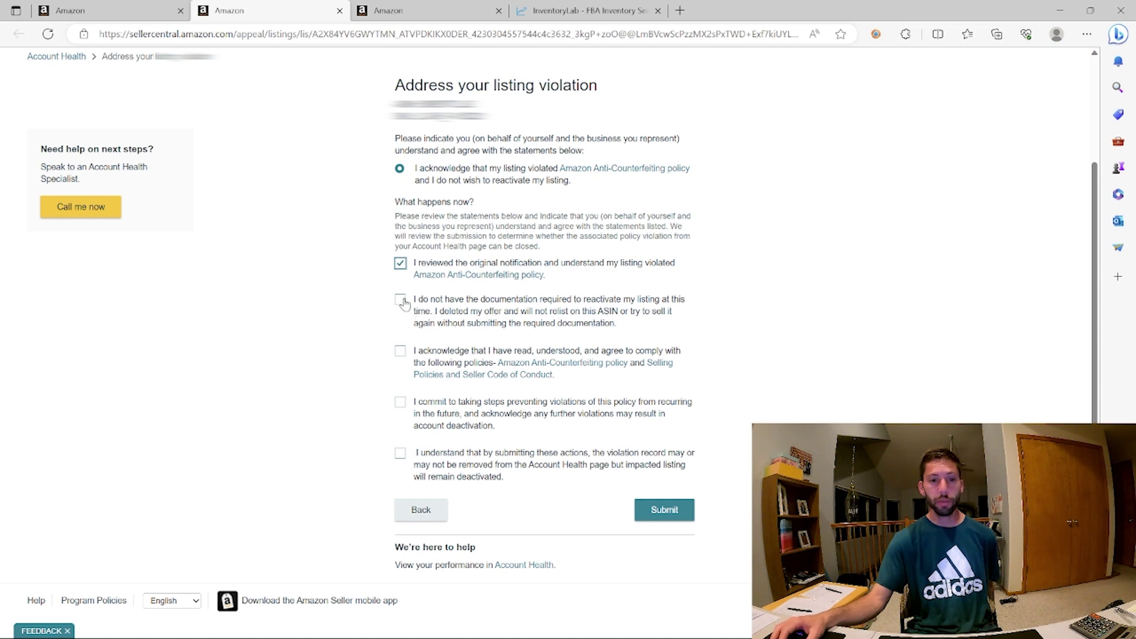
left_click(436, 319)
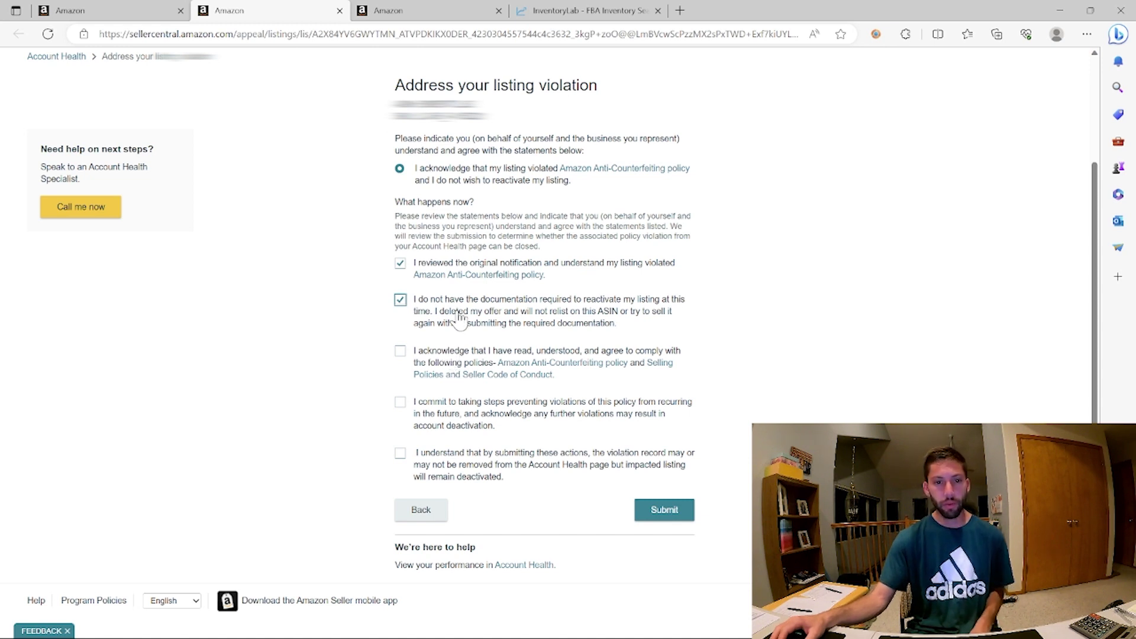
left_click(400, 351)
left_click(400, 403)
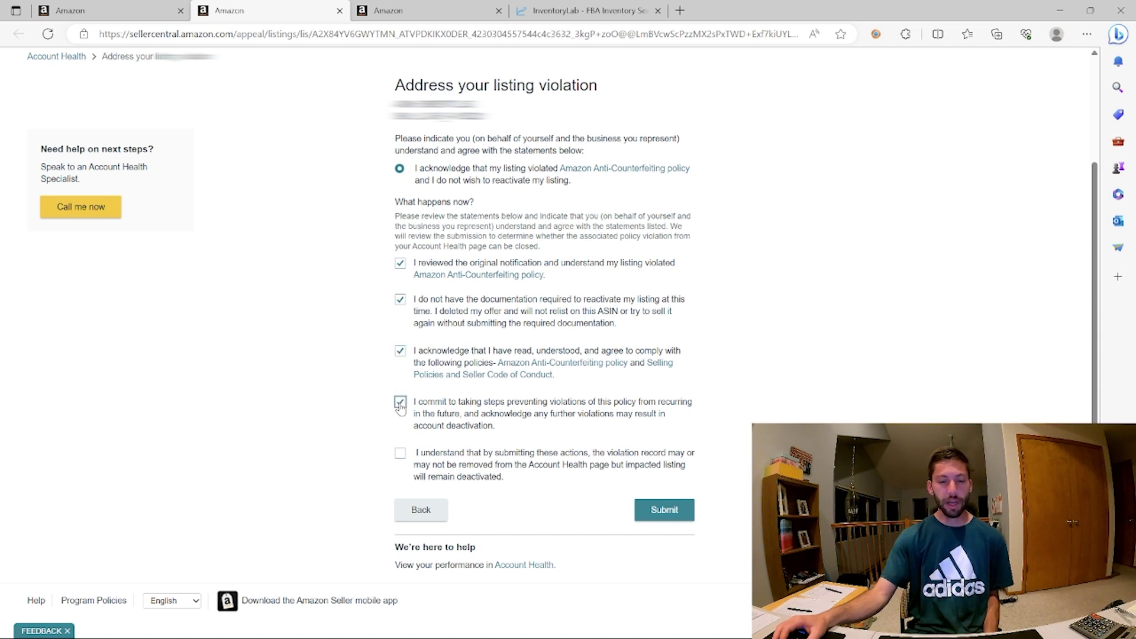
Accept that the violation record may remain, submit the acknowledgement, and review the confirmation.
left_click(400, 455)
left_click(677, 510)
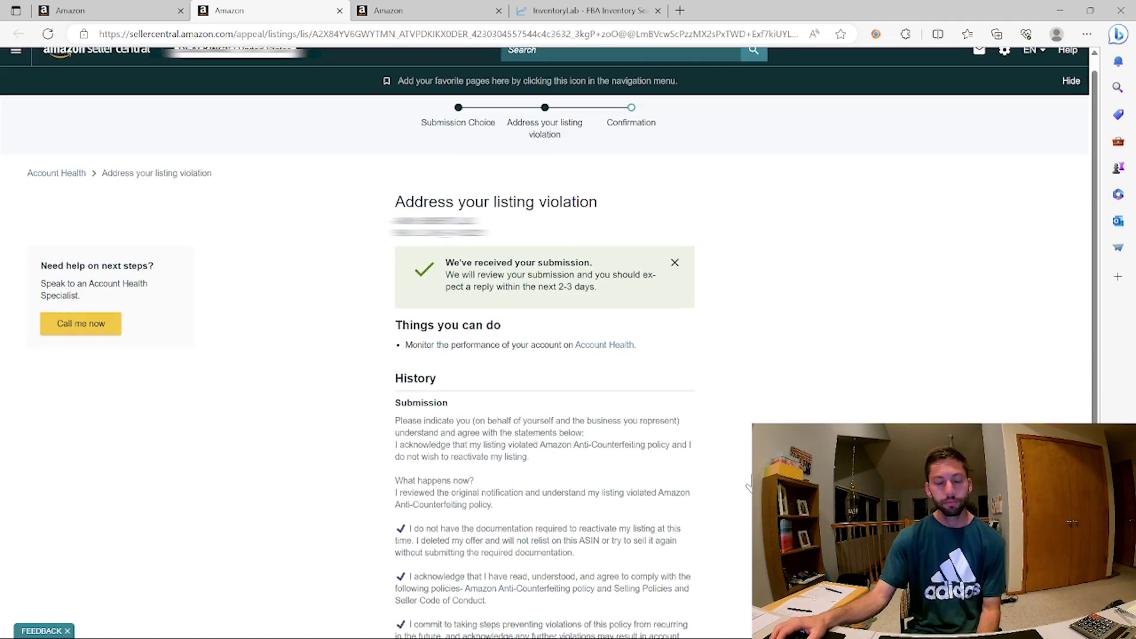
scroll(747, 485, "down", 1)
left_click_drag(463, 199, 613, 200)
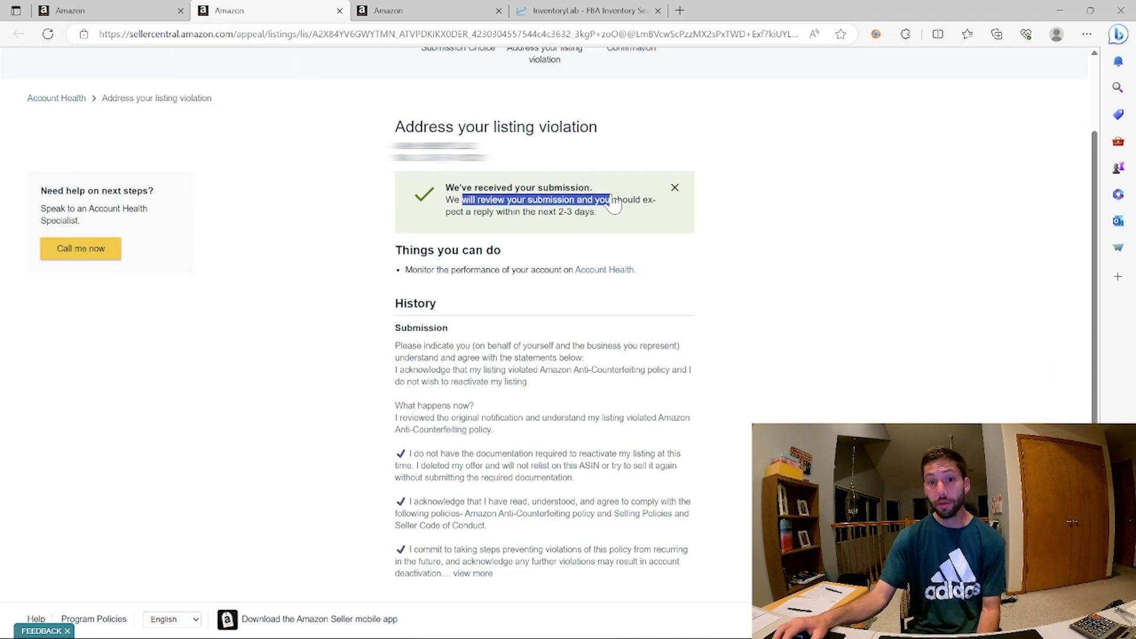
left_click(465, 213)
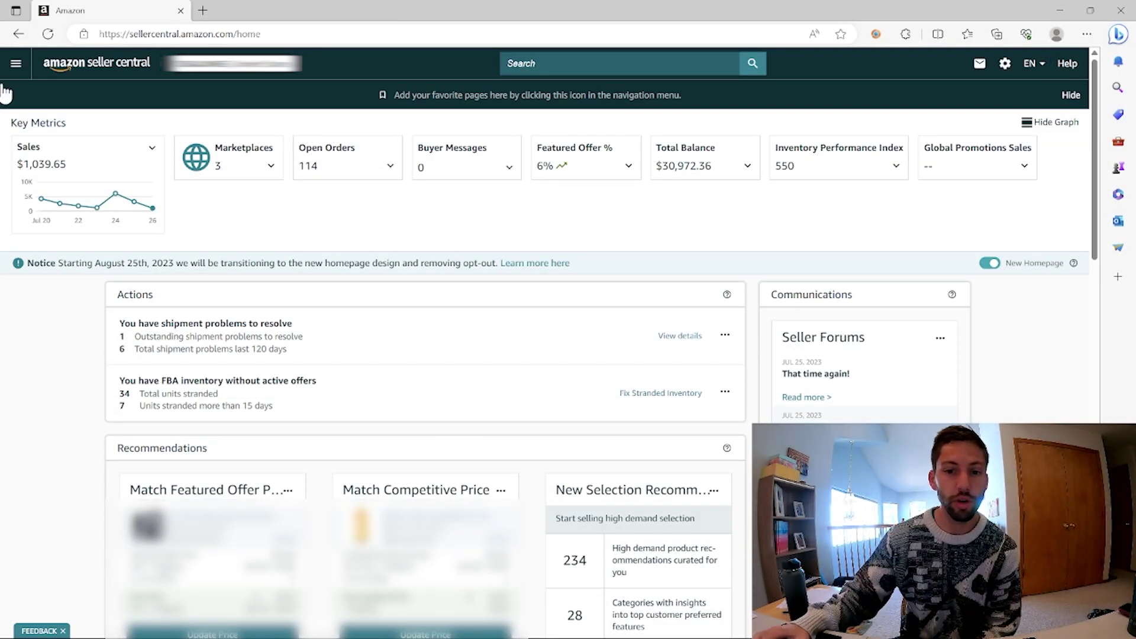
Return to Performance > Account Health and check Product Authenticity Customer Complaints now reads 0.
left_click(16, 64)
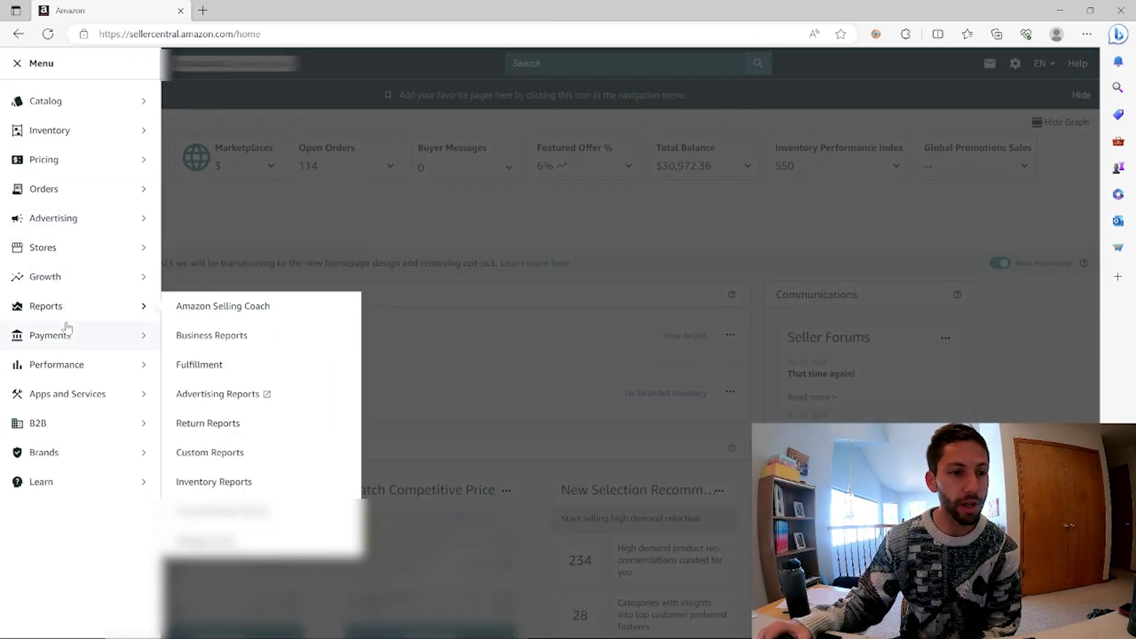
mouse_move(74, 369)
left_click(350, 365)
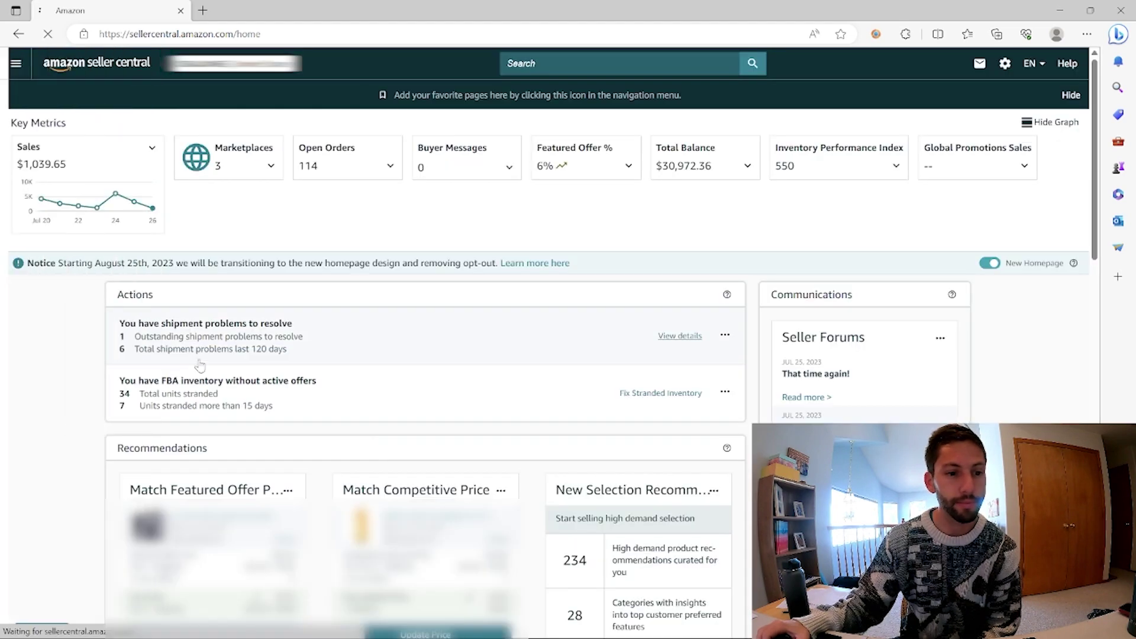
scroll(255, 385, "down", 5)
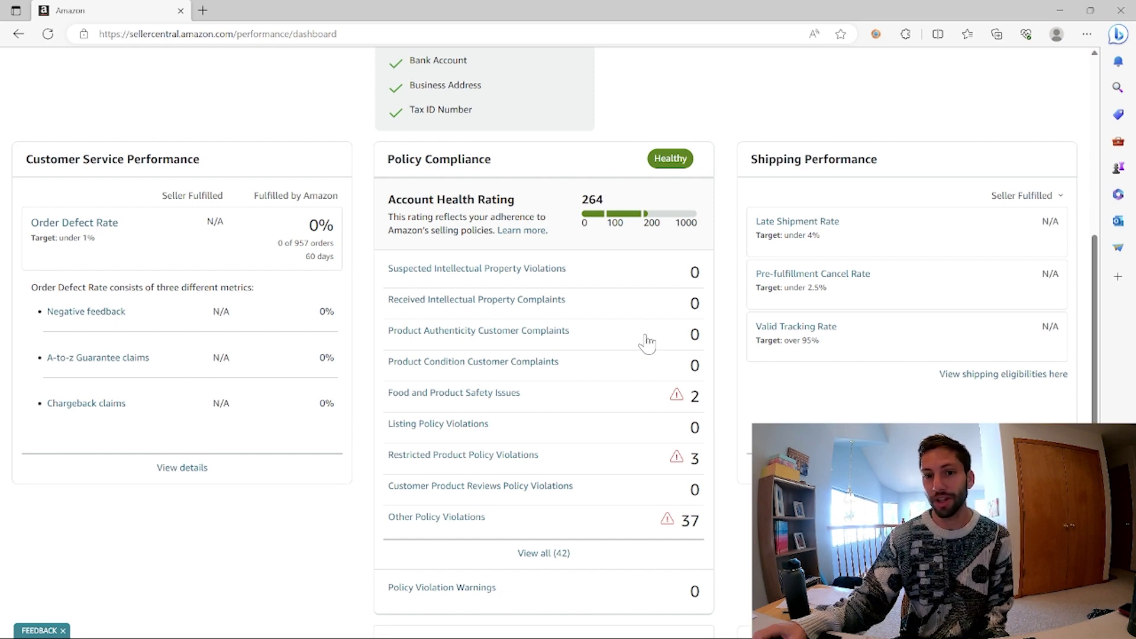
scroll(646, 343, "up", 3)
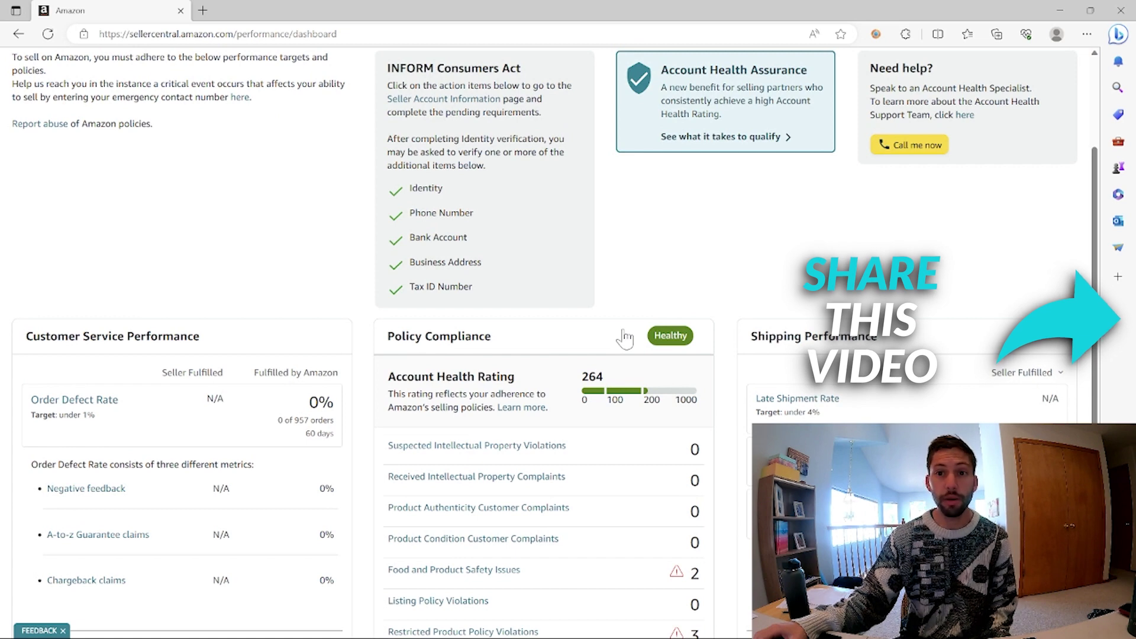
scroll(724, 401, "down", 2)
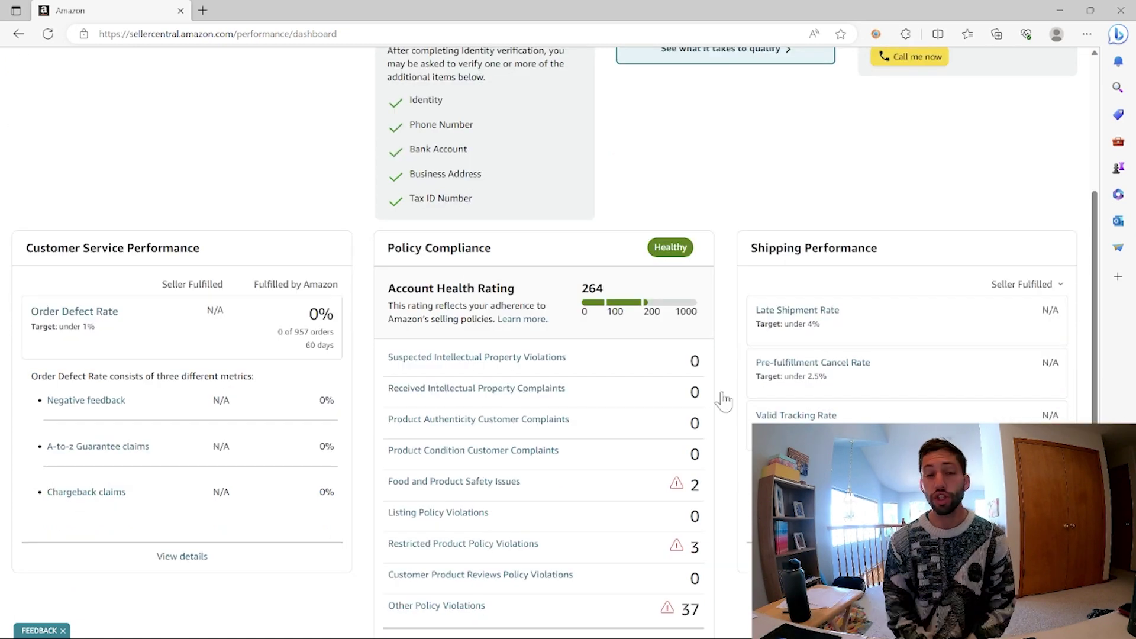